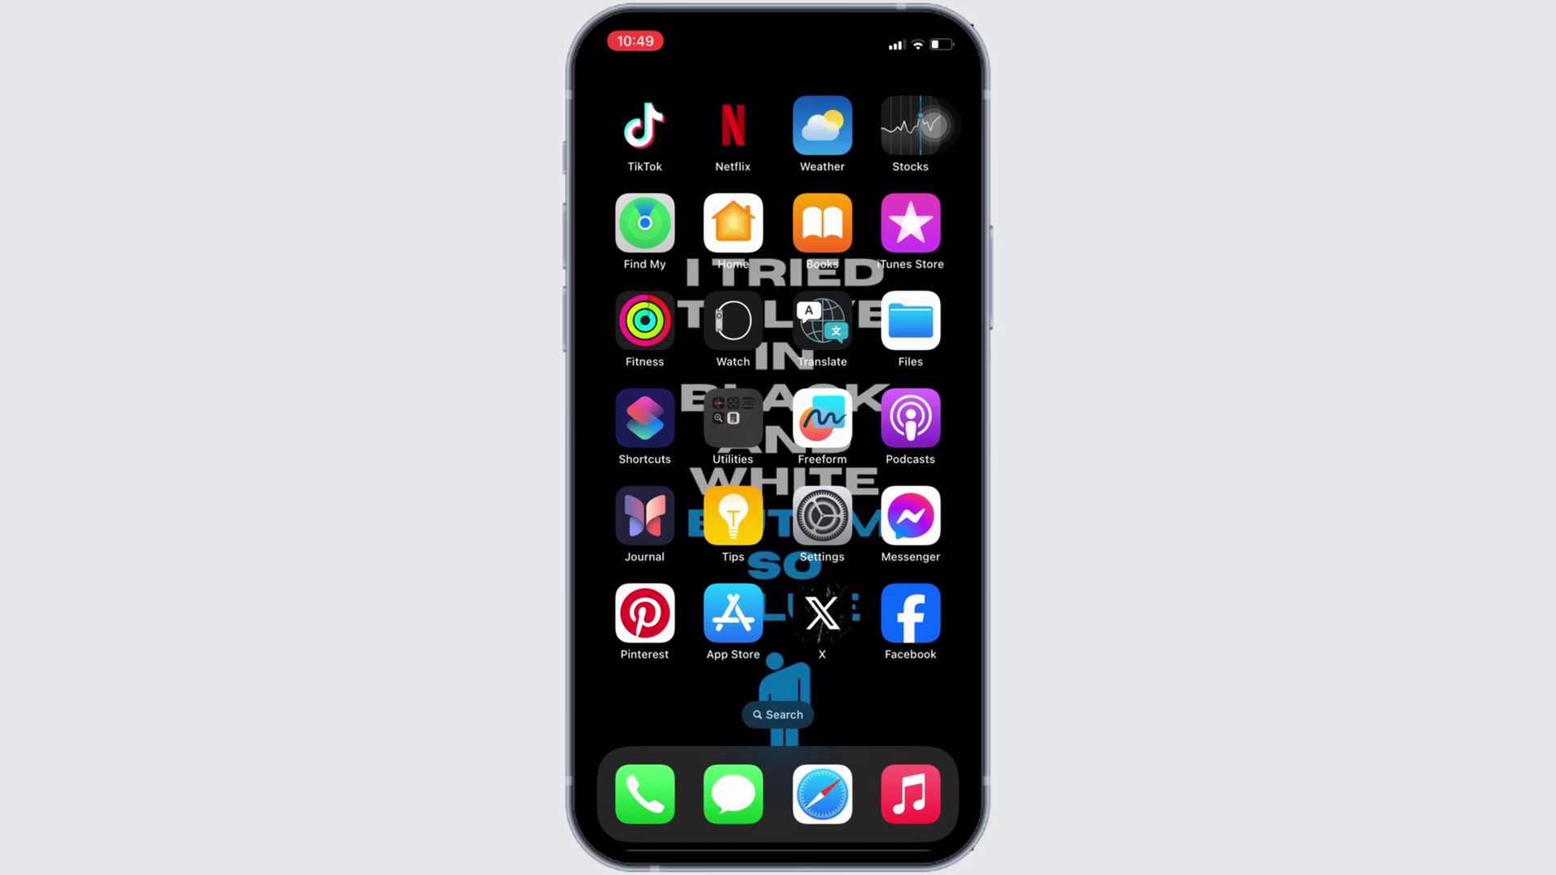
Step: View the Wi‑Fi network list in Control Center and confirm the phone is connected to Zte
drag(934, 49, 933, 364)
click(693, 255)
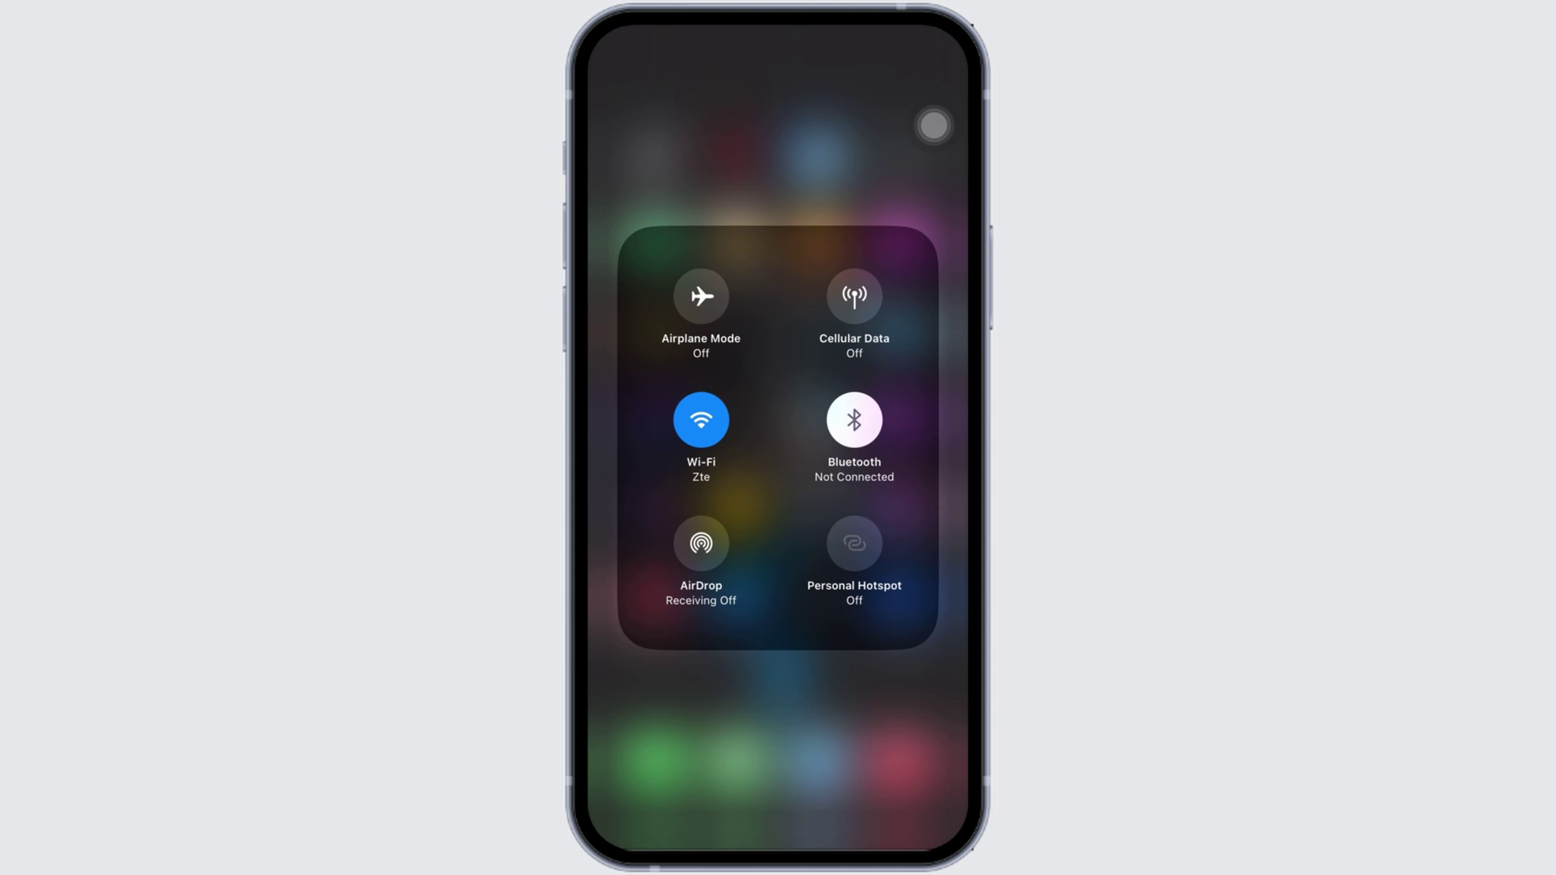
click(701, 421)
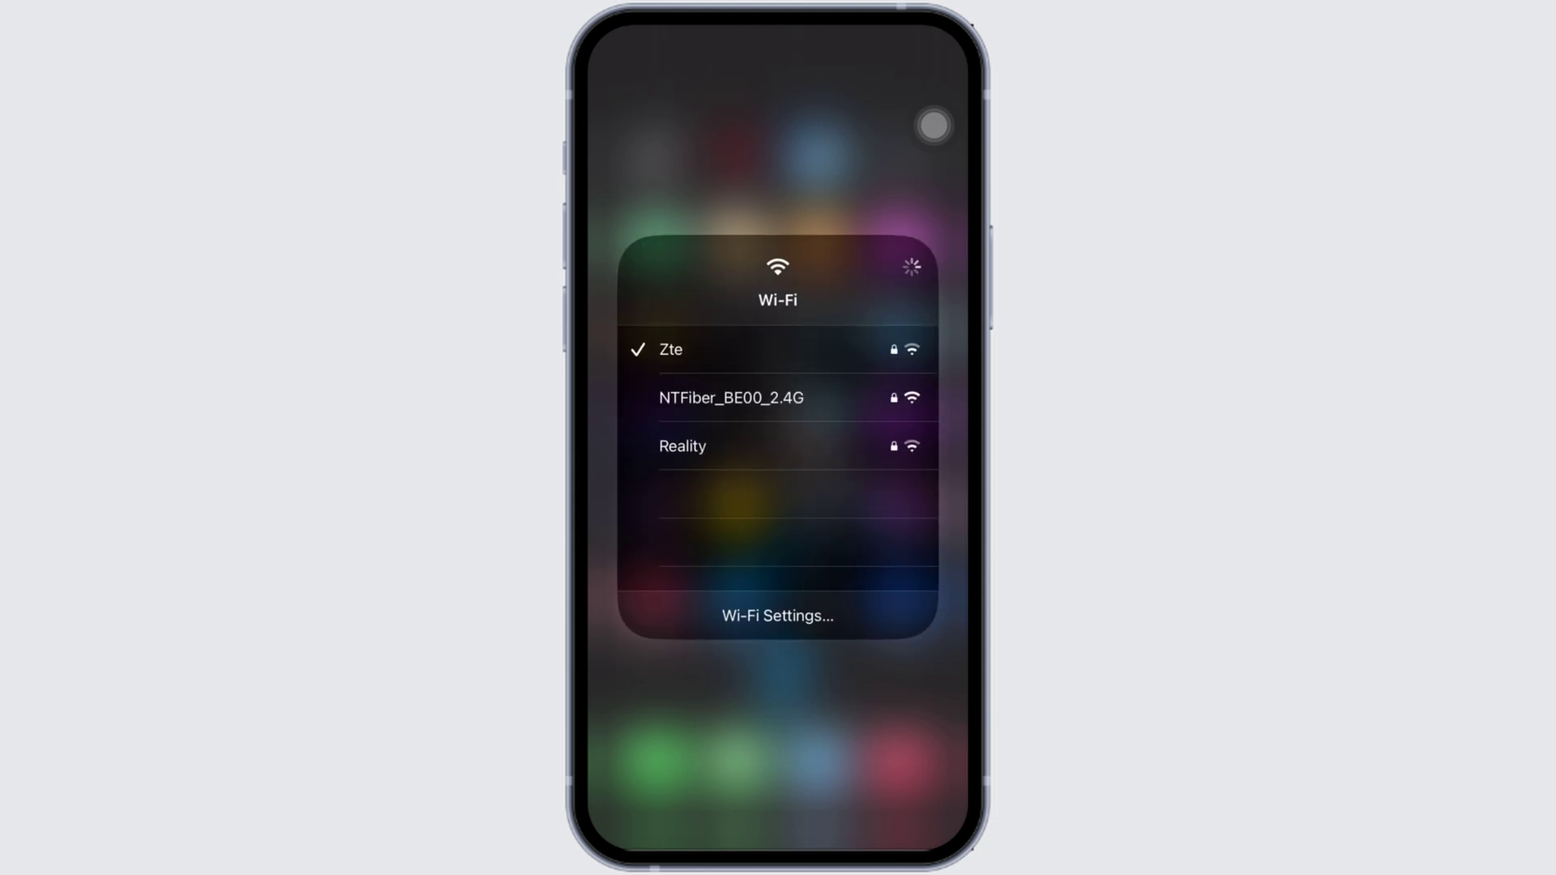
click(778, 730)
Step: Search the App Store for 'my chevy app' and open the installed myChevrolet page, version 6.25.0
click(778, 730)
click(778, 790)
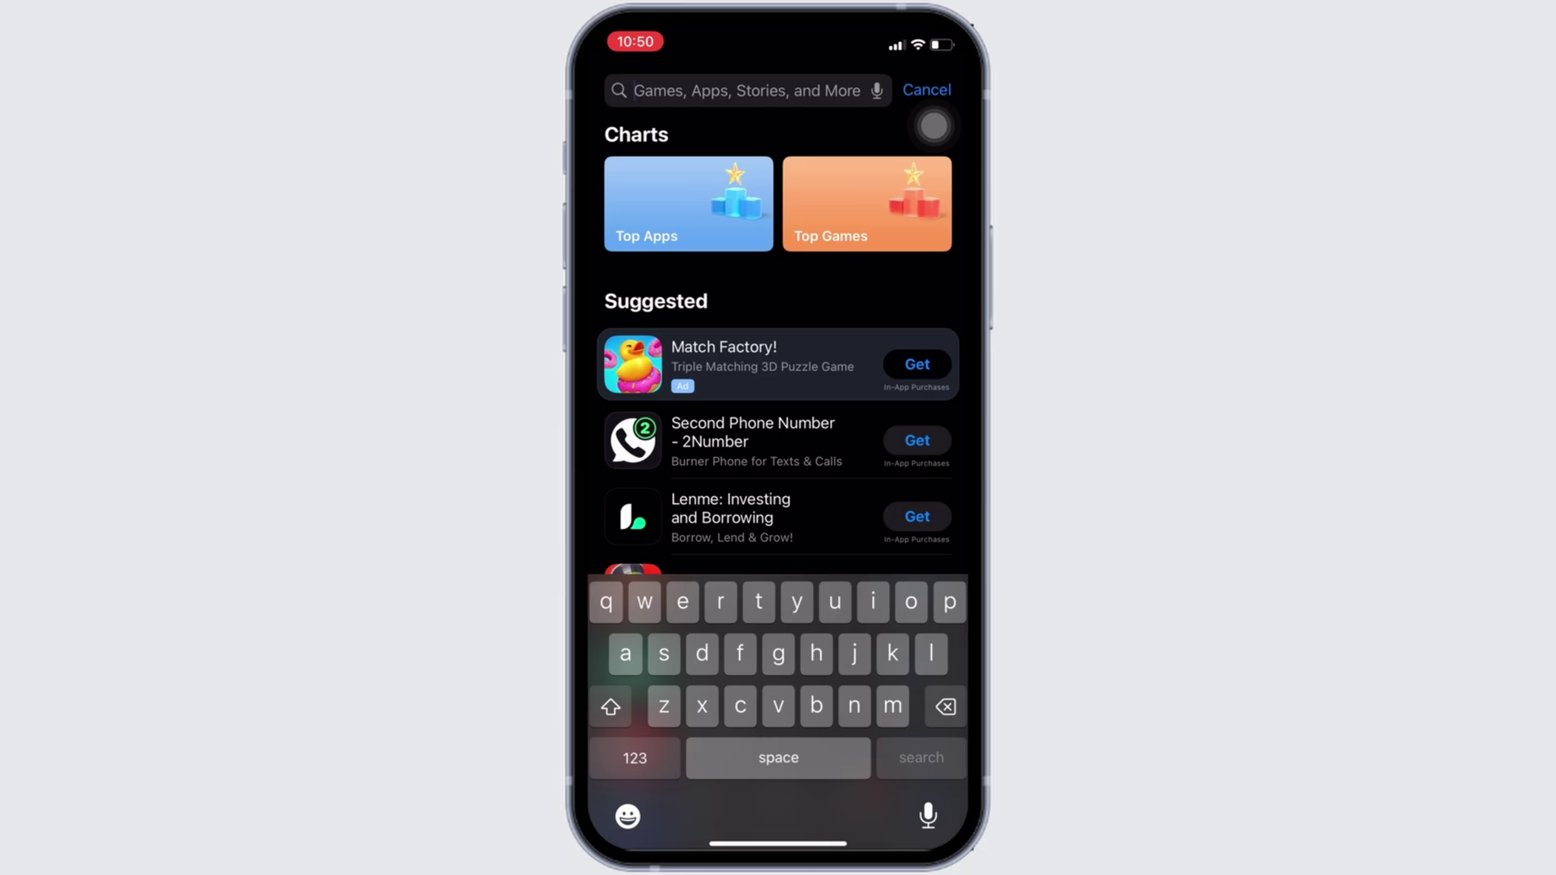
text(my chevy app)
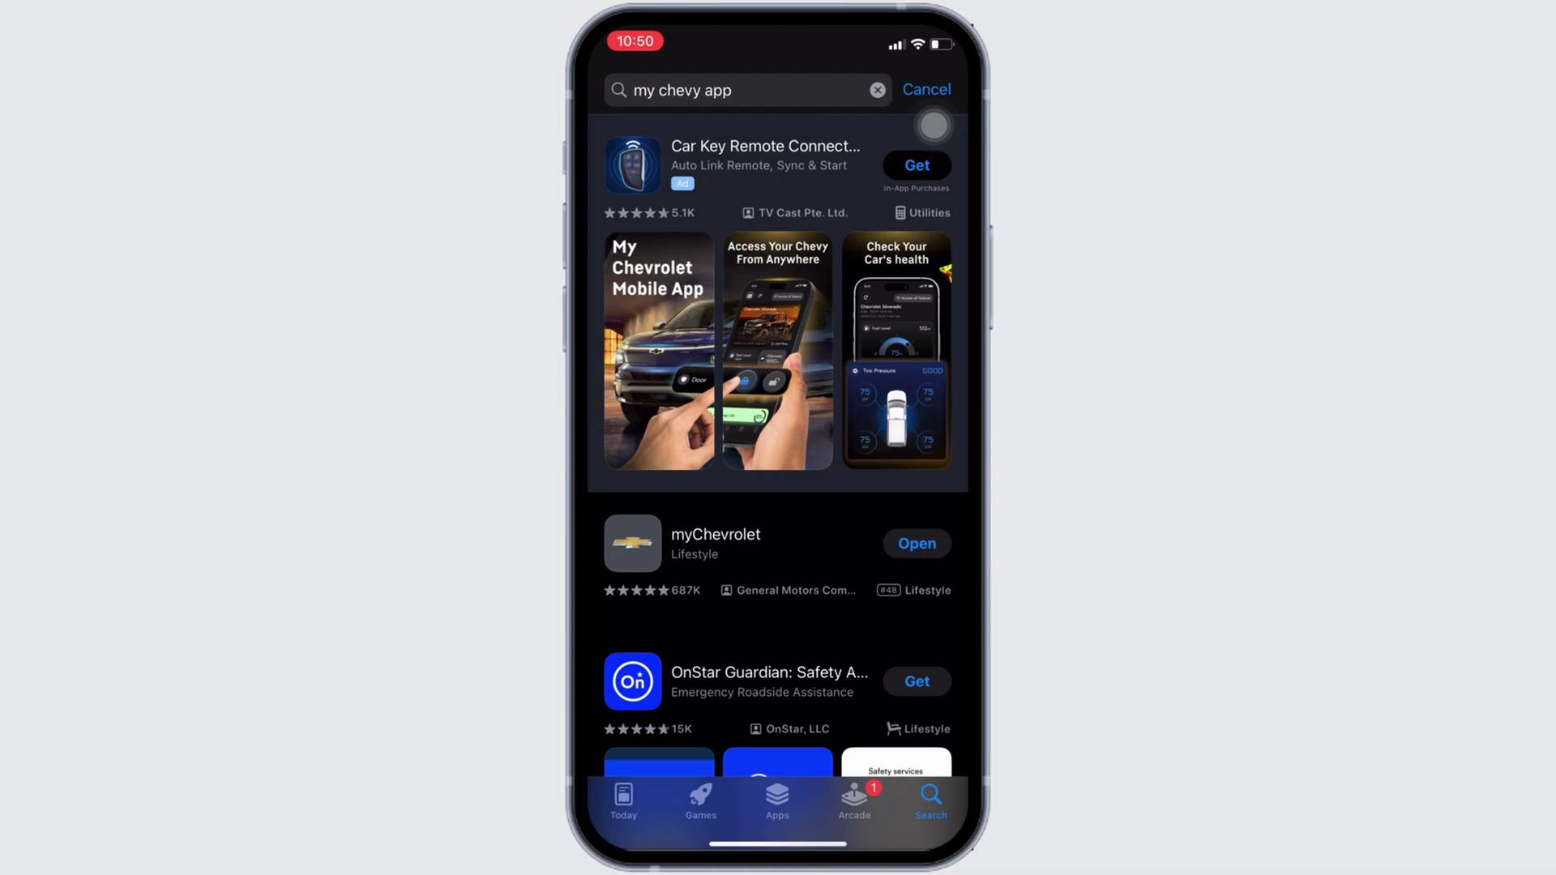
click(741, 544)
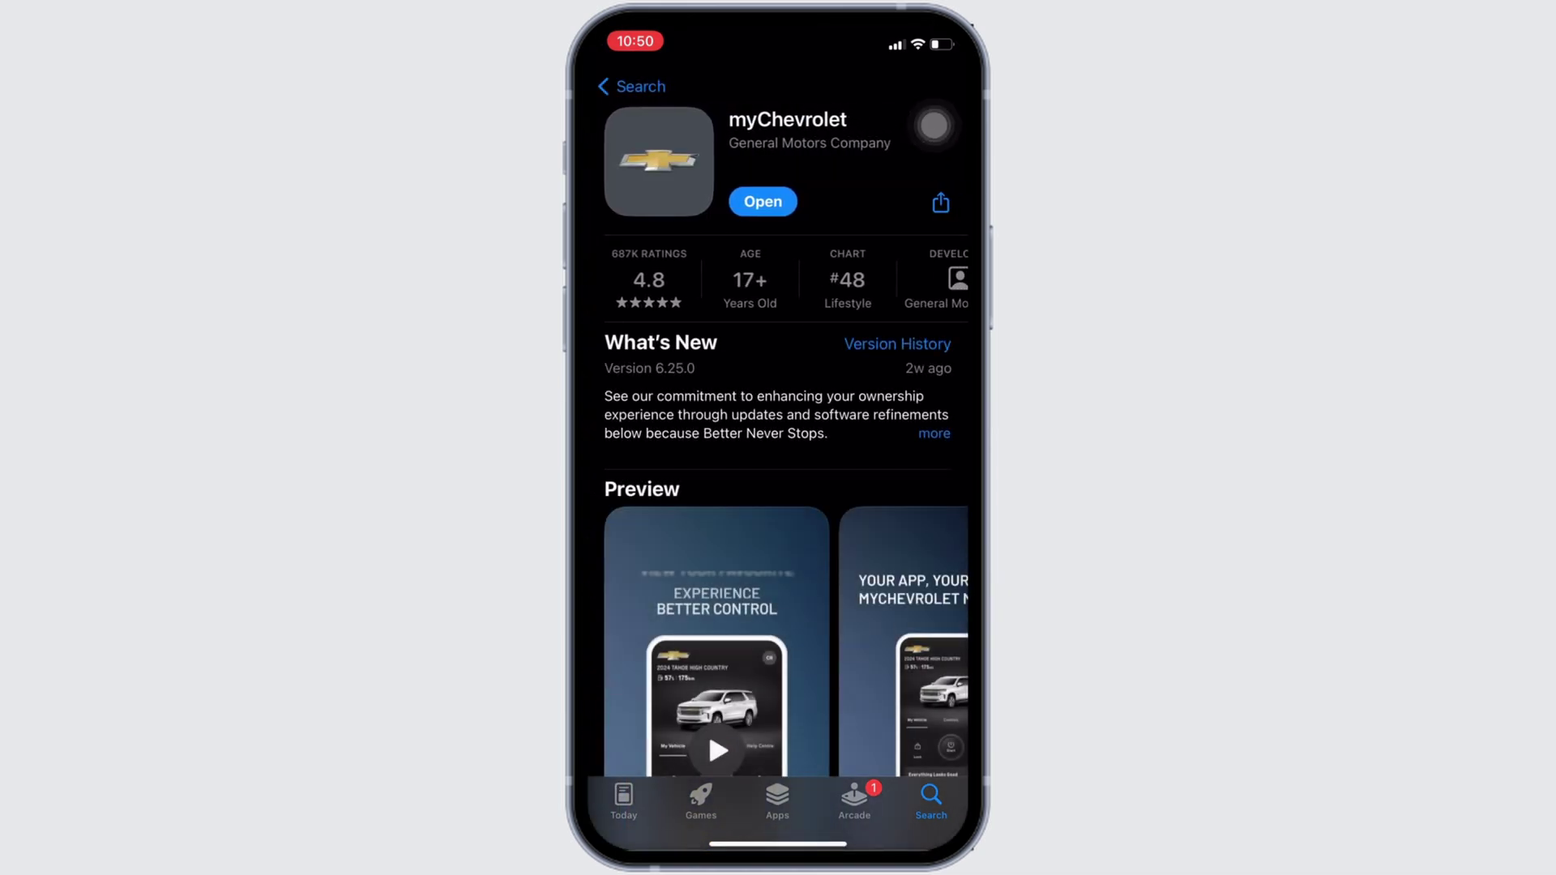